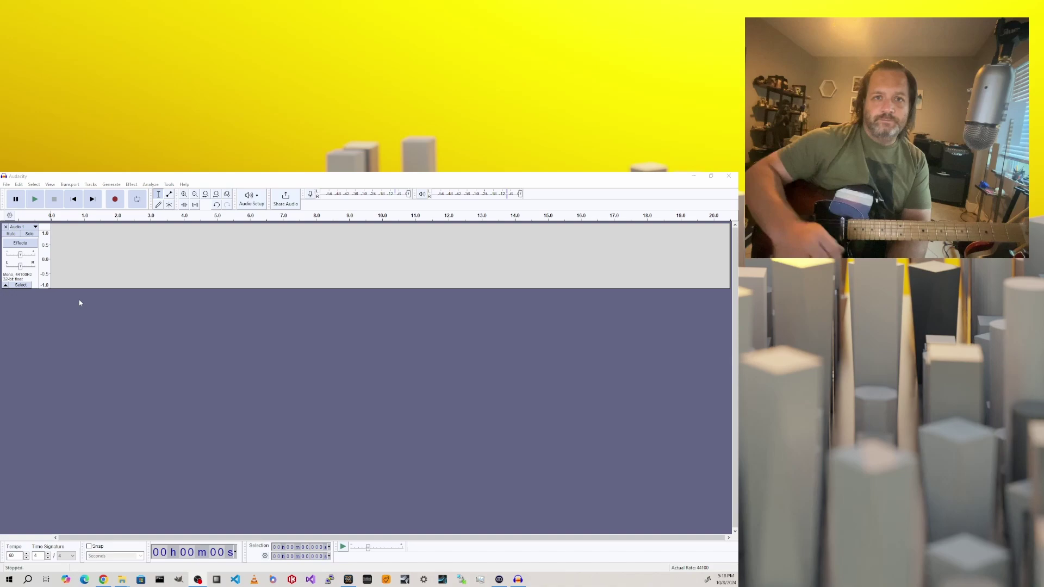
# Open Audio Settings to check TONEX playback, TONEX line recording in mono at 44100 Hz.
pyautogui.click(79, 303)
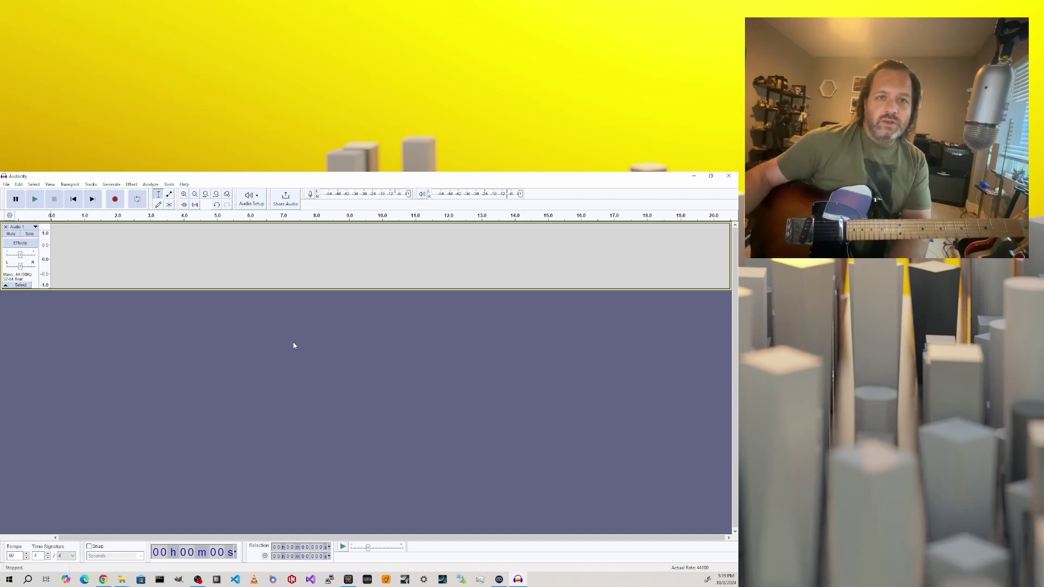
pyautogui.click(259, 198)
pyautogui.moveTo(260, 228)
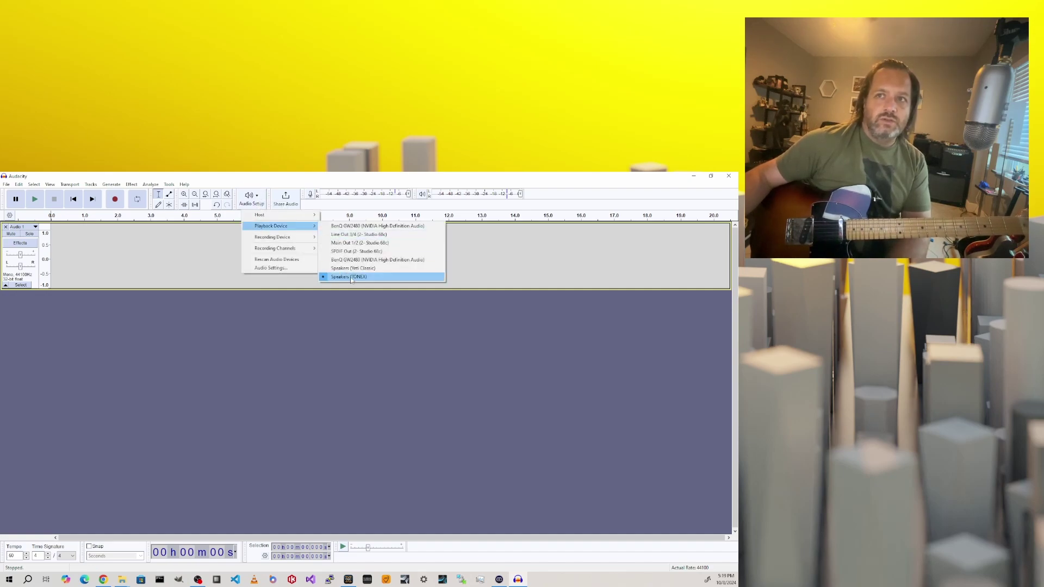
pyautogui.moveTo(287, 240)
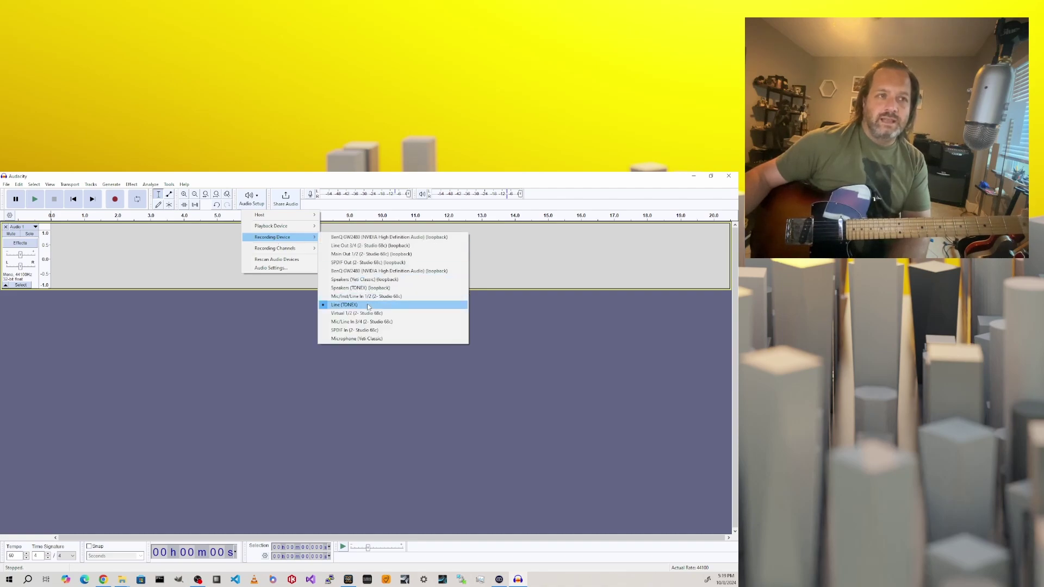
pyautogui.click(285, 269)
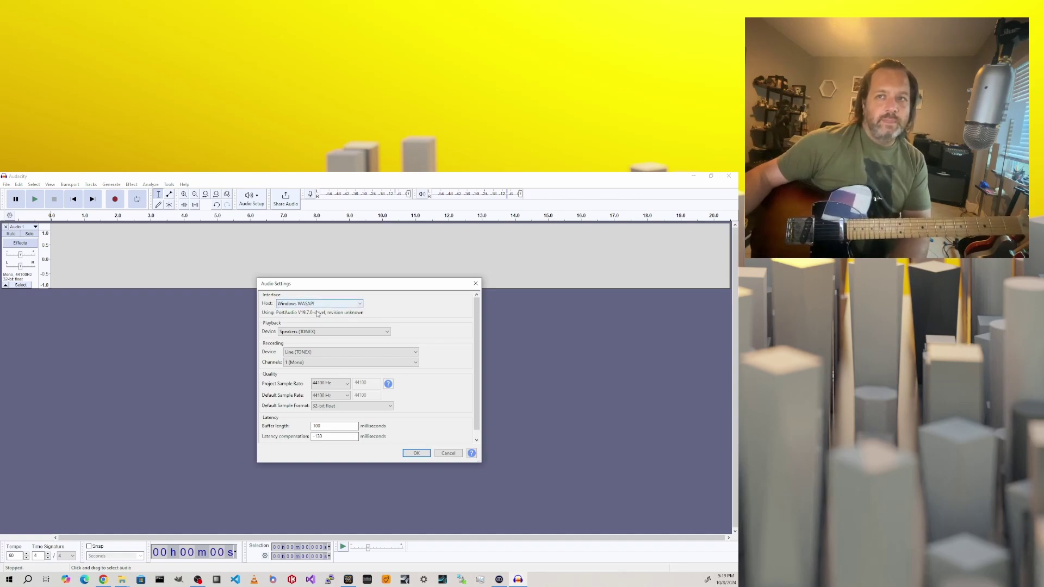
pyautogui.press('Tab')
pyautogui.press('Tab')
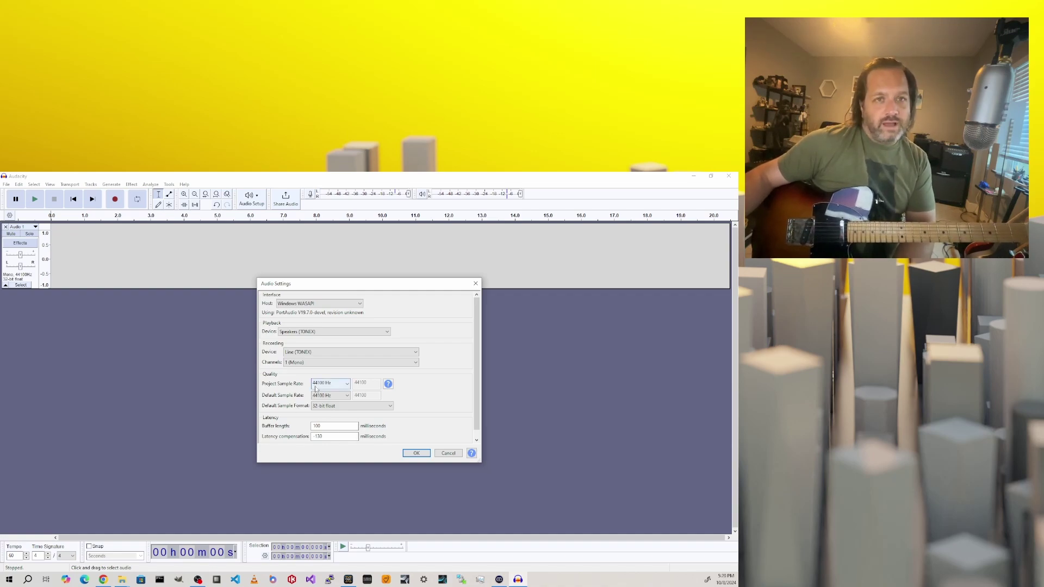
# Accept the audio settings and turn on Silent Monitoring from the Record Meter.
pyautogui.click(419, 453)
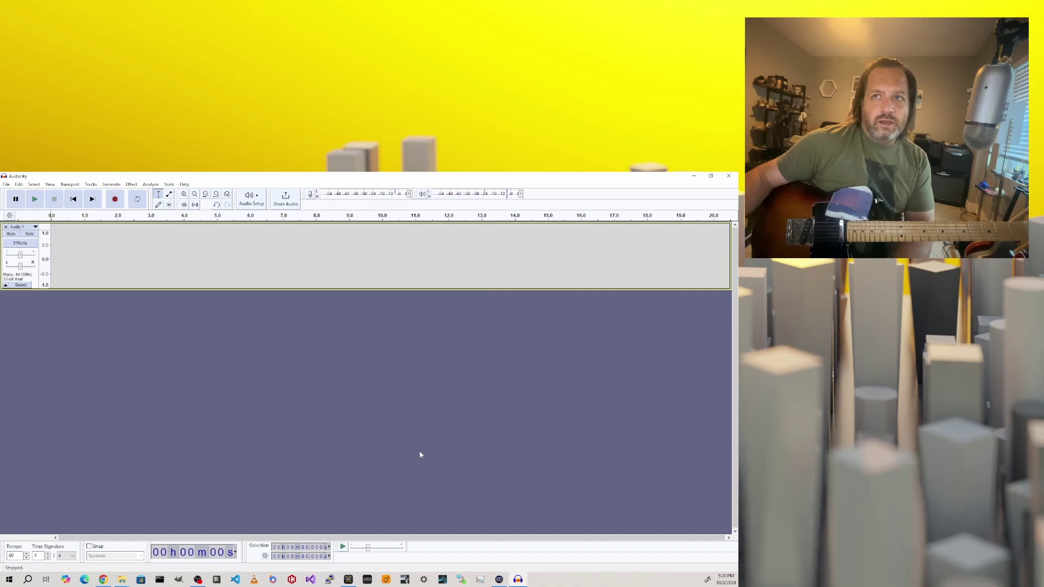
pyautogui.moveTo(51, 256); pyautogui.dragTo(56, 255)
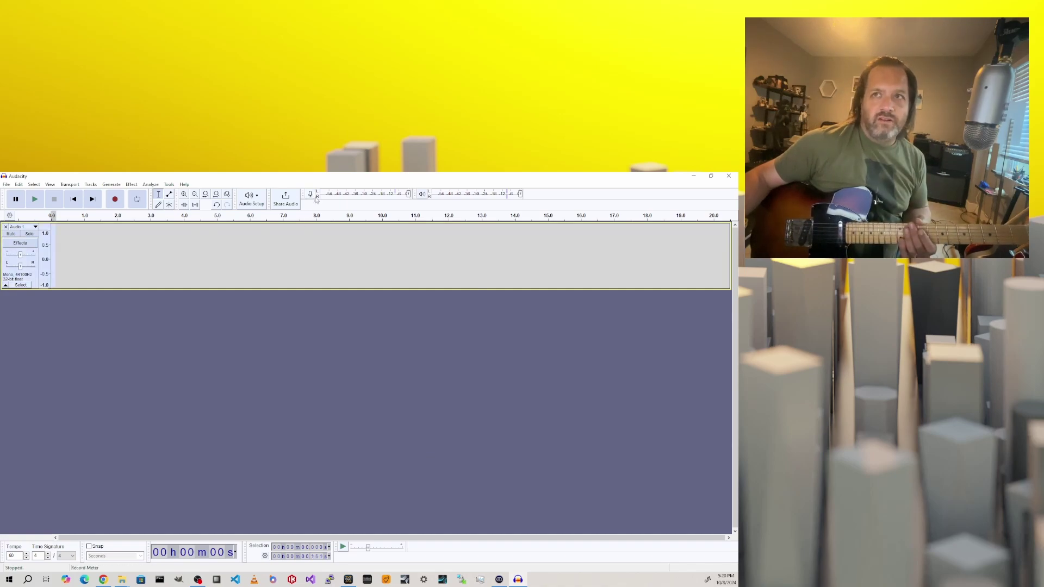
pyautogui.click(316, 199)
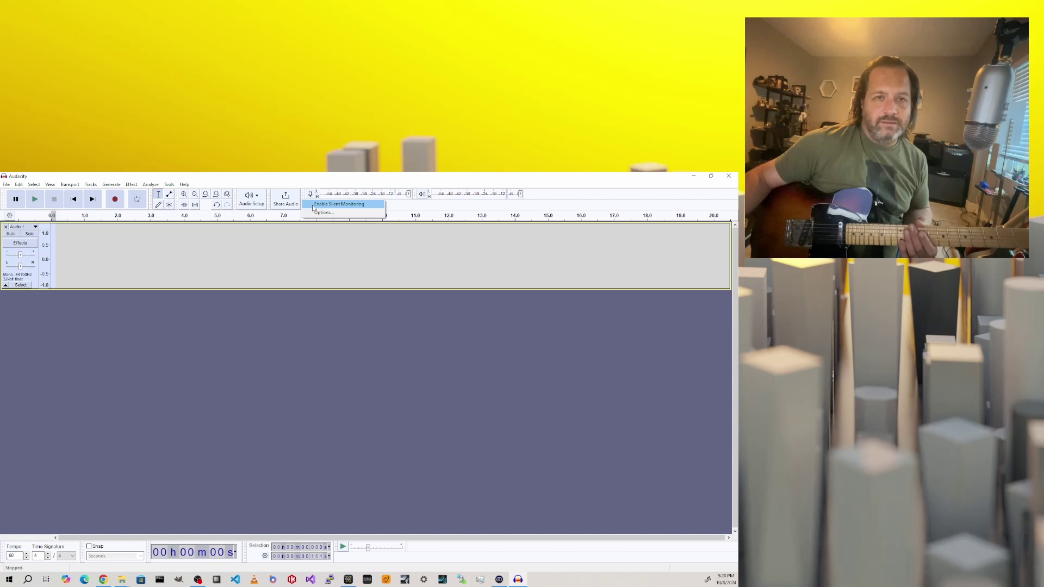
pyautogui.click(313, 205)
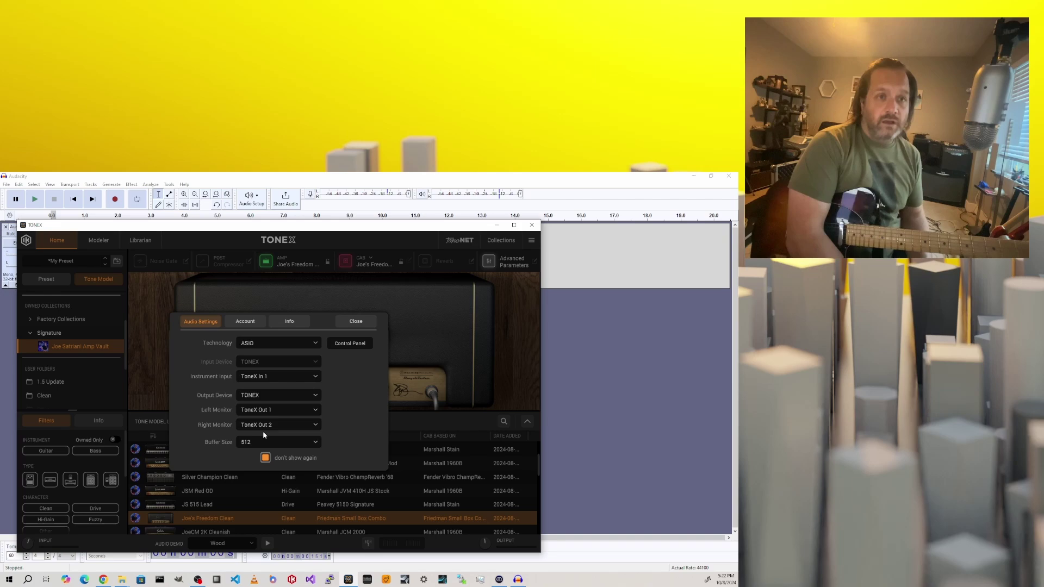
# Close TONEX's audio settings and load the JS 515 Lead tone model.
pyautogui.click(354, 322)
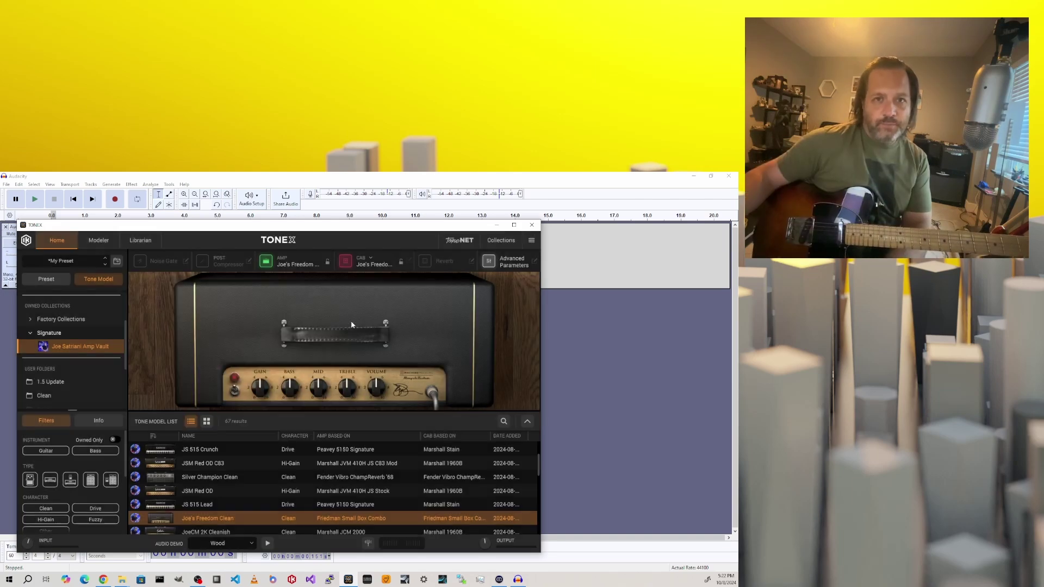
pyautogui.click(259, 505)
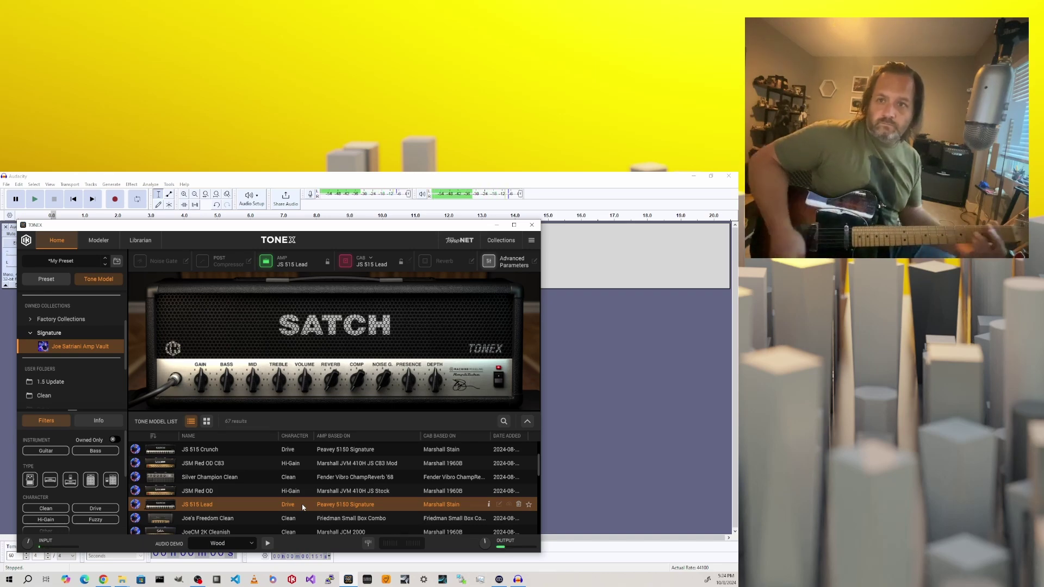
# Record the guitar riff on Audio 1, then play it back from about 1.67 s.
pyautogui.click(116, 200)
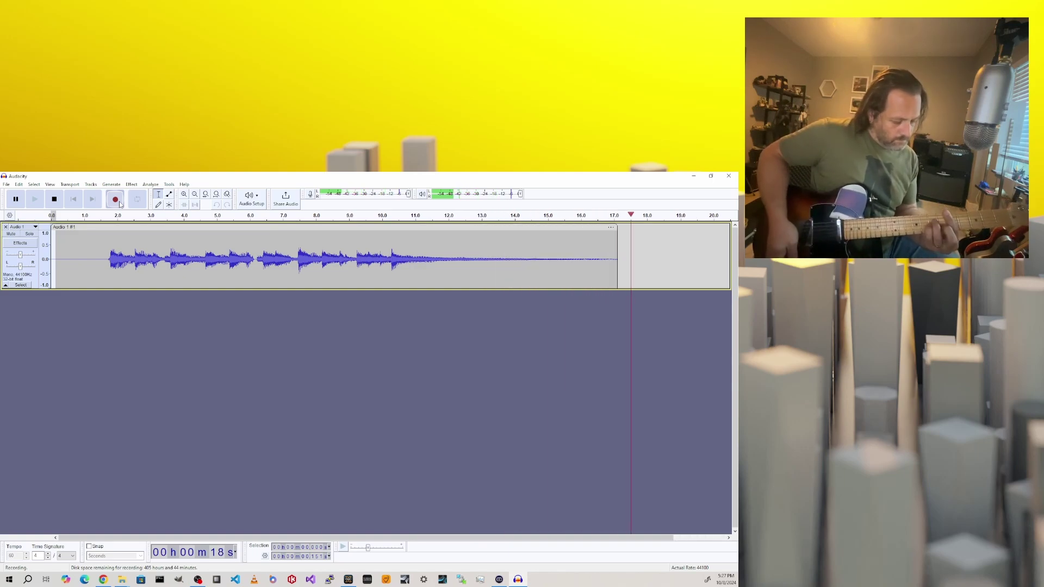
pyautogui.press('space')
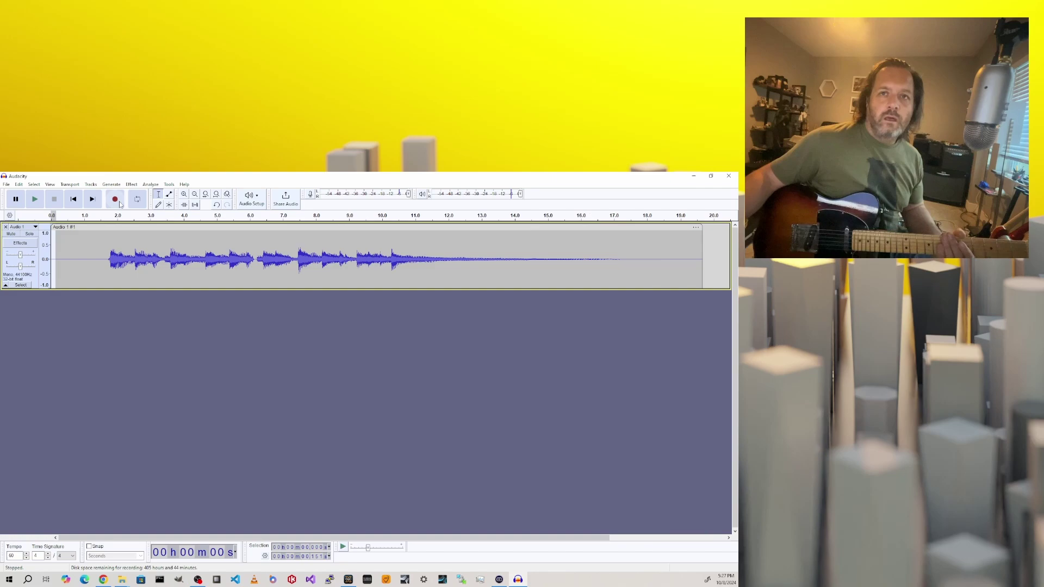
pyautogui.click(105, 240)
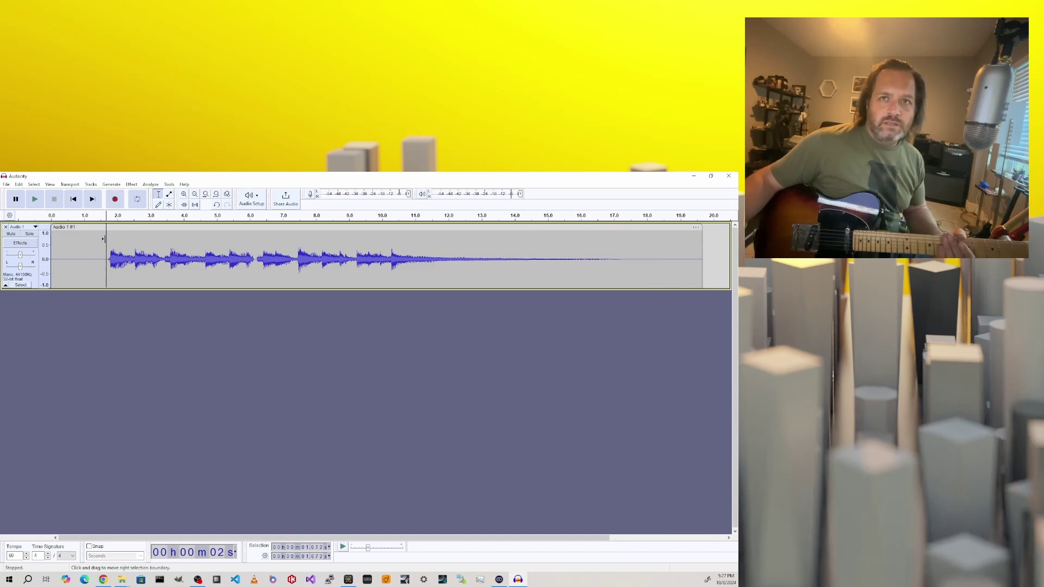
pyautogui.click(36, 200)
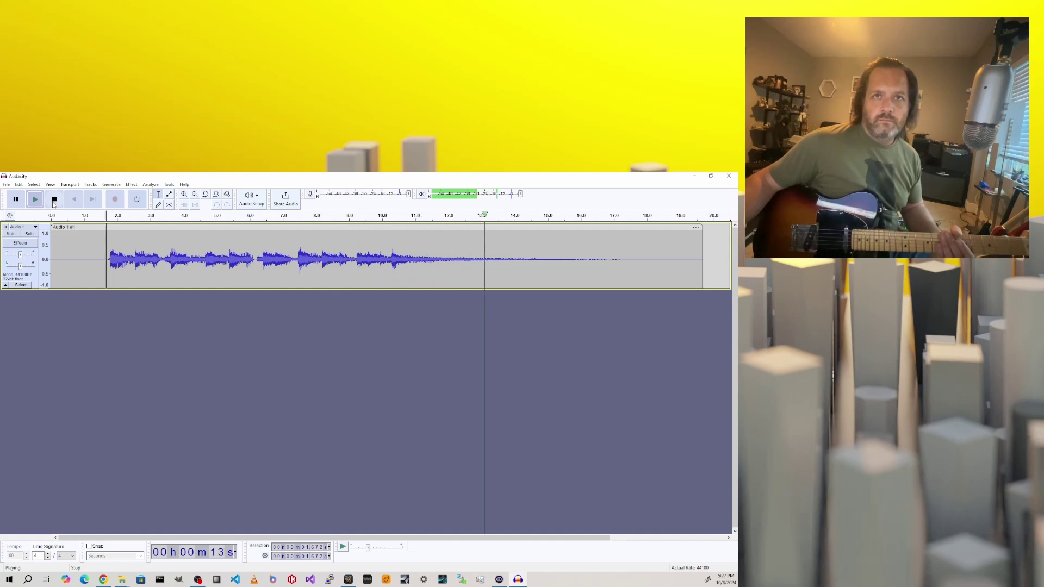
pyautogui.click(54, 202)
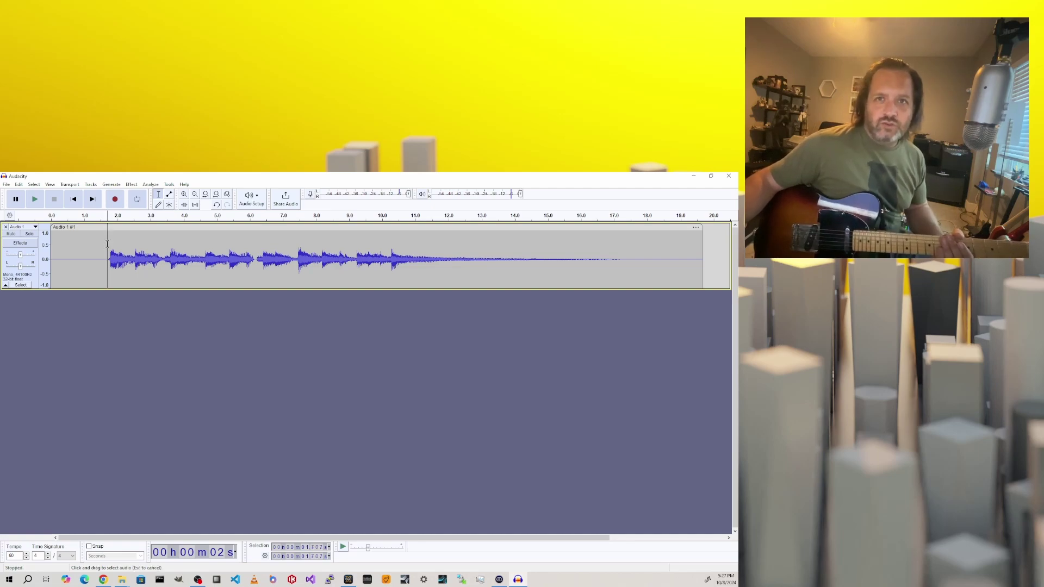
pyautogui.moveTo(108, 245); pyautogui.dragTo(50, 280)
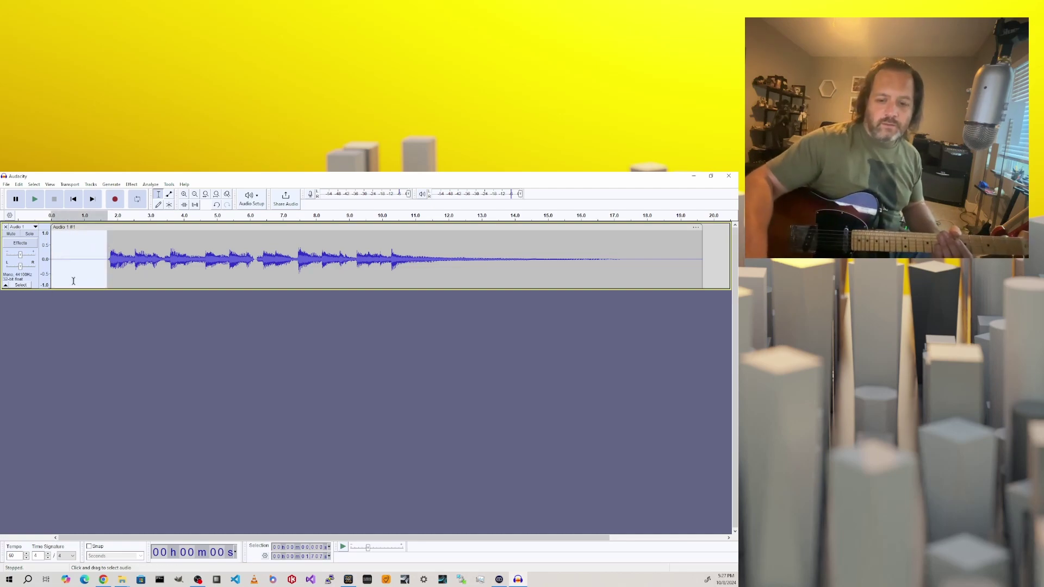
pyautogui.press('Delete')
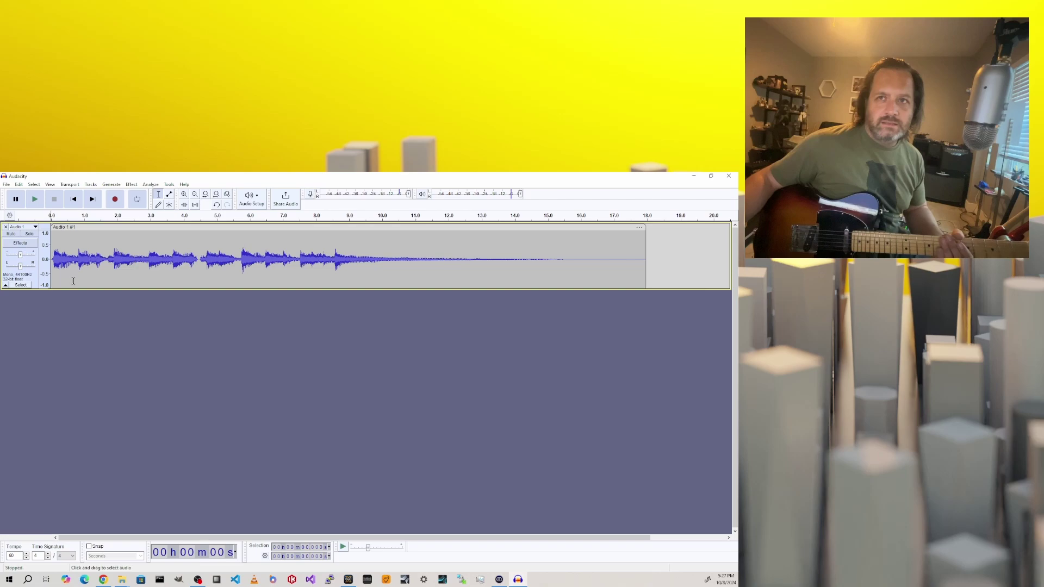
pyautogui.moveTo(468, 261); pyautogui.dragTo(679, 281)
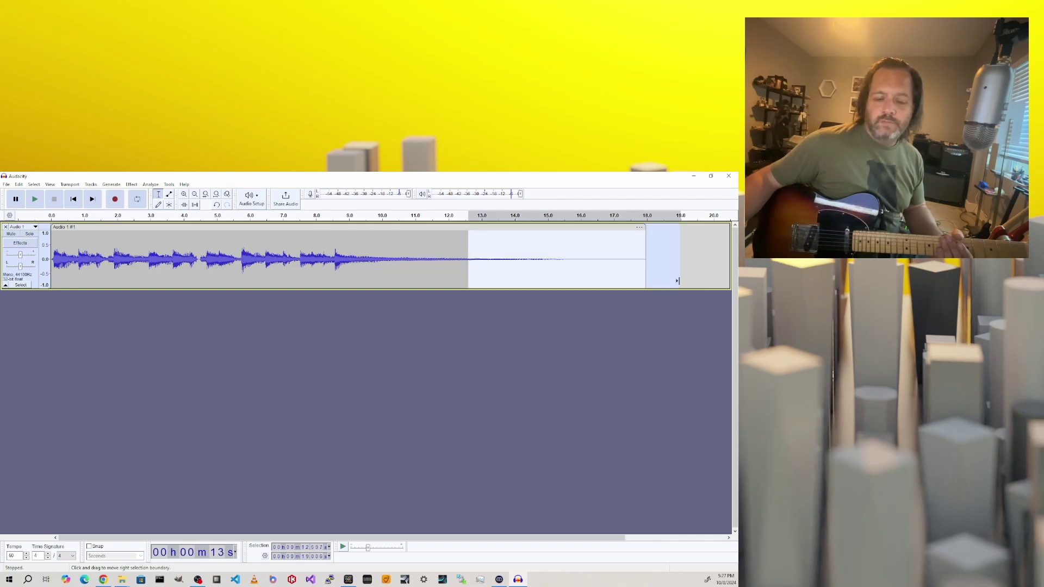
pyautogui.press('Delete')
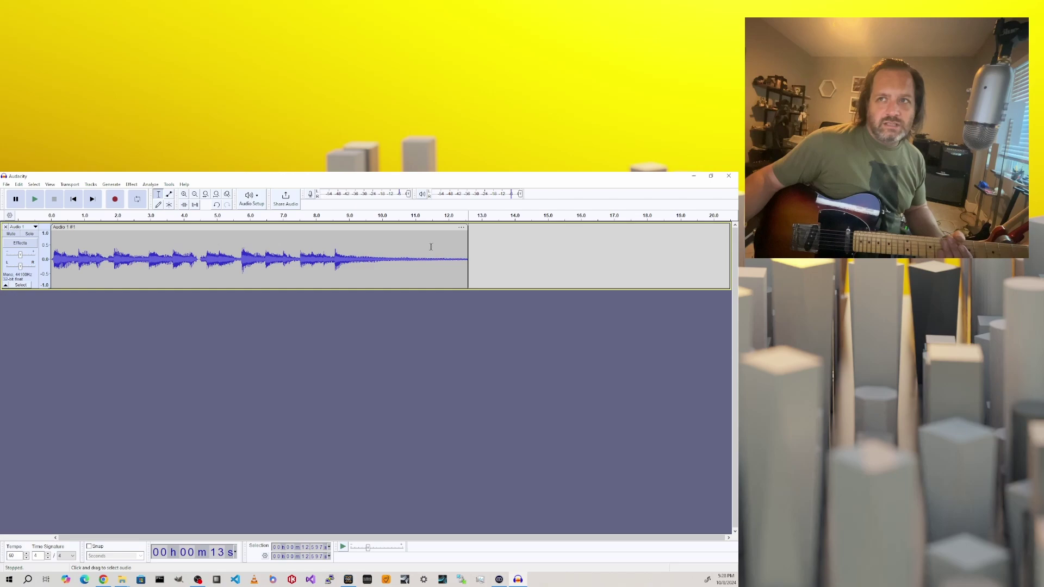
pyautogui.moveTo(414, 251); pyautogui.dragTo(486, 256)
pyautogui.press('Delete')
pyautogui.moveTo(335, 261); pyautogui.dragTo(440, 272)
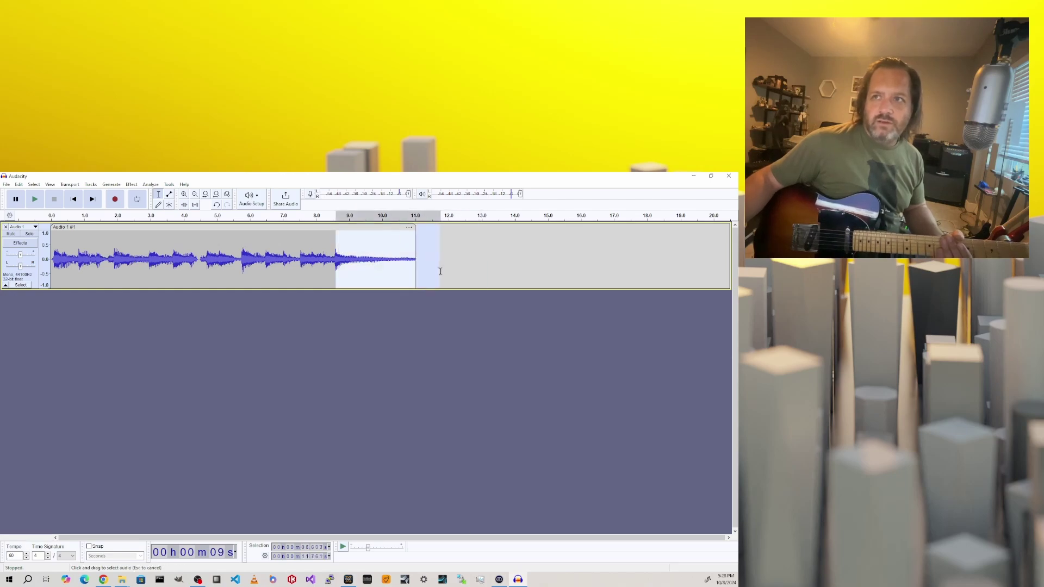
pyautogui.click(131, 184)
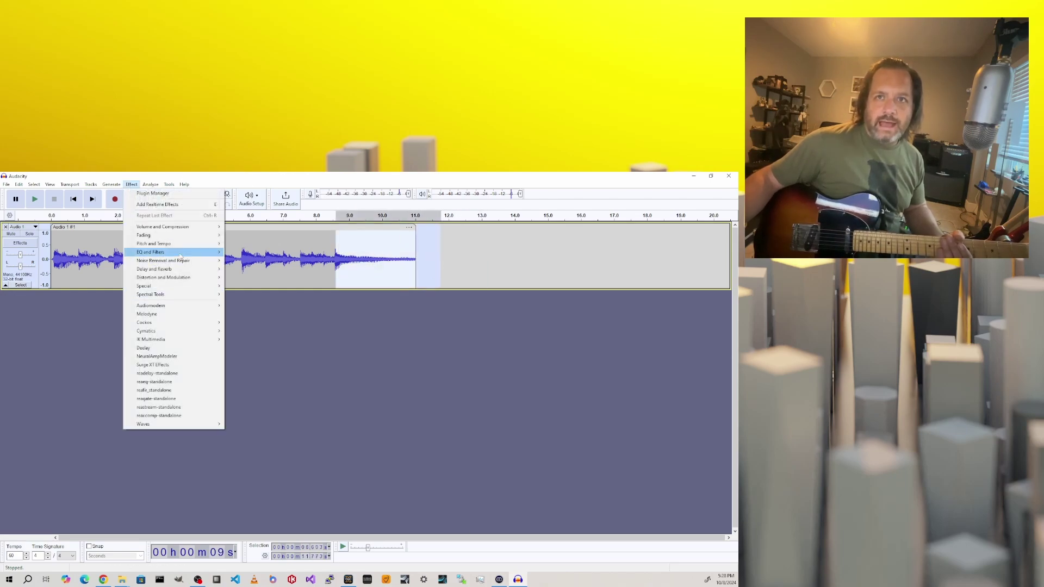
pyautogui.click(255, 269)
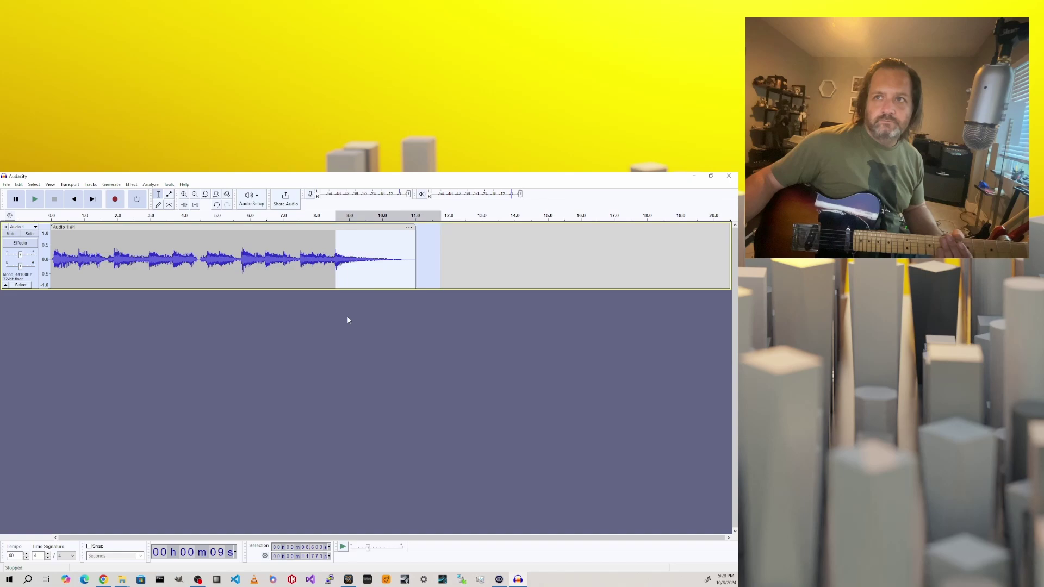
pyautogui.click(348, 320)
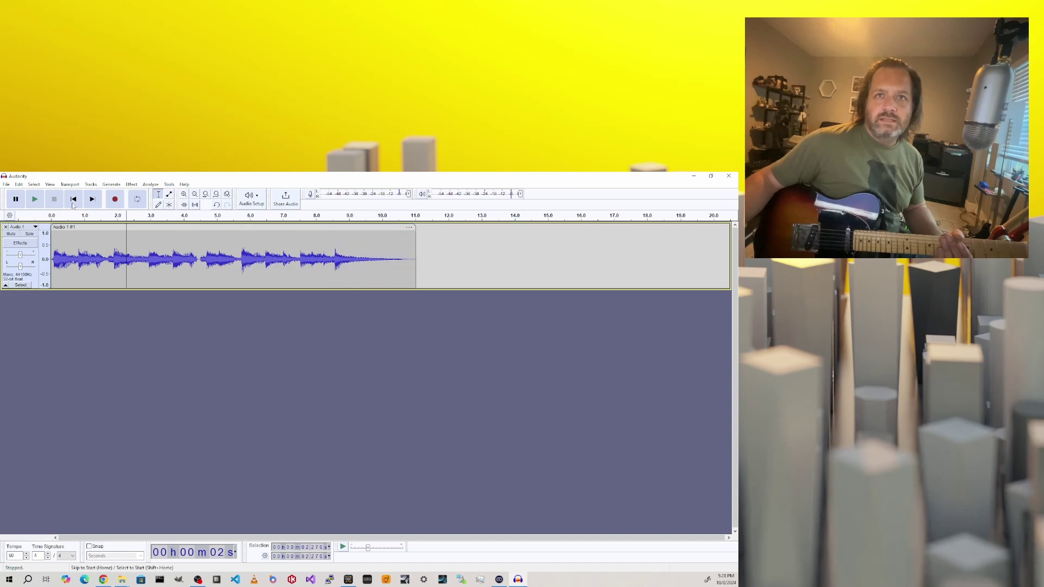
pyautogui.click(41, 201)
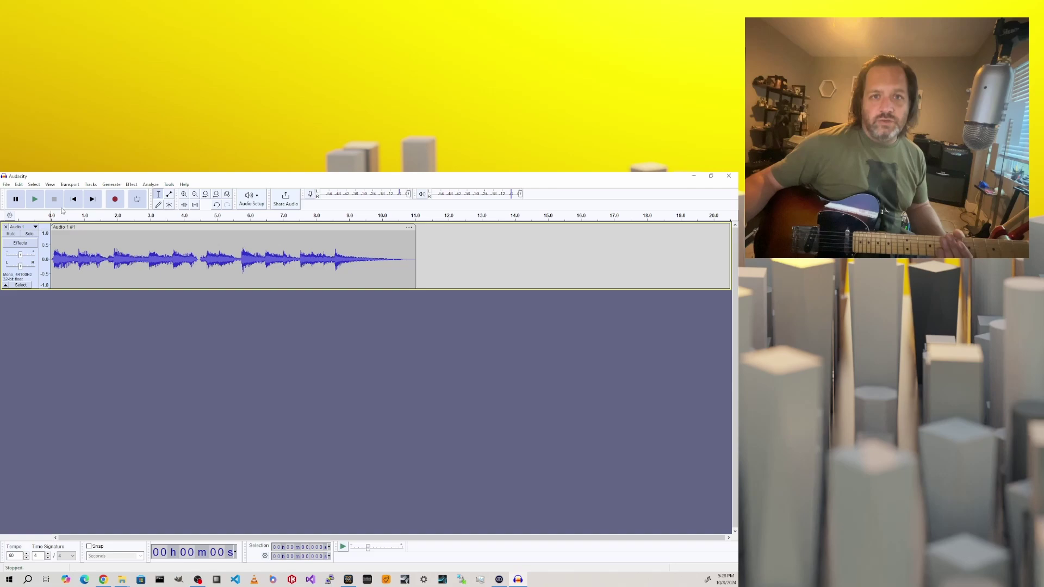
# In TONEX, choose Audio Demo > Custom DI > Load custom DI.
pyautogui.click(347, 579)
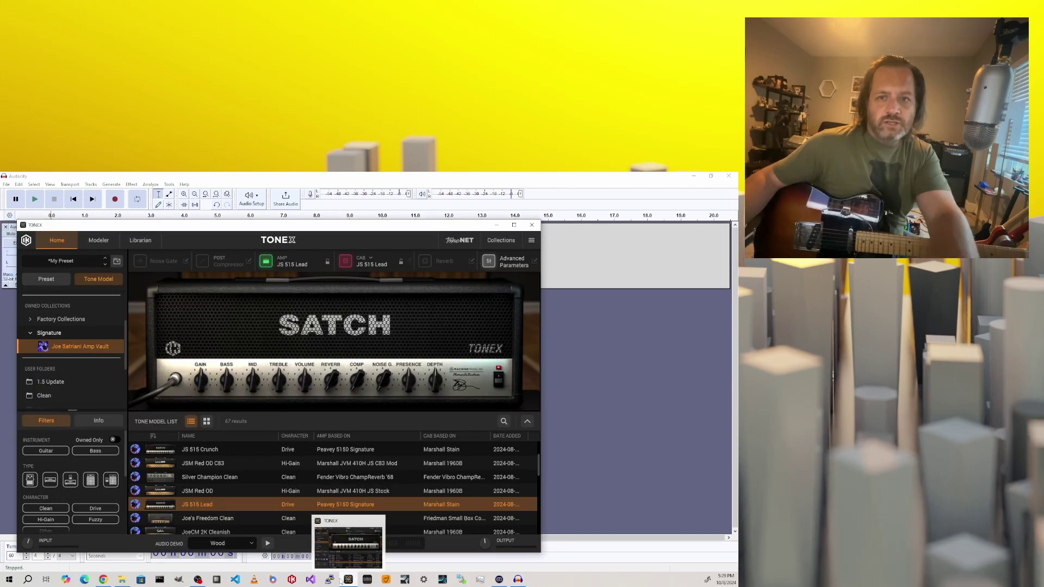
pyautogui.click(252, 544)
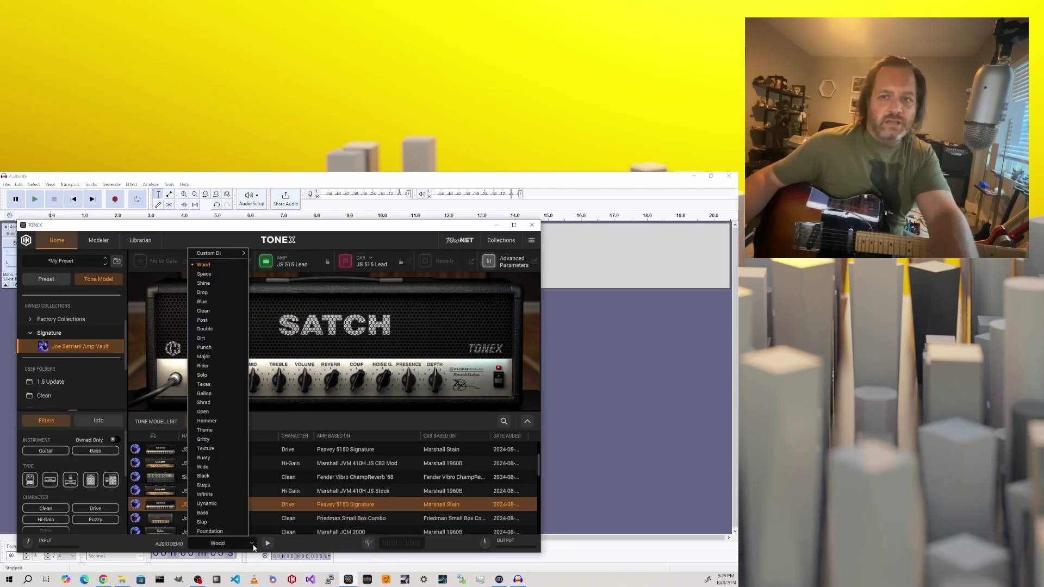
pyautogui.moveTo(229, 253)
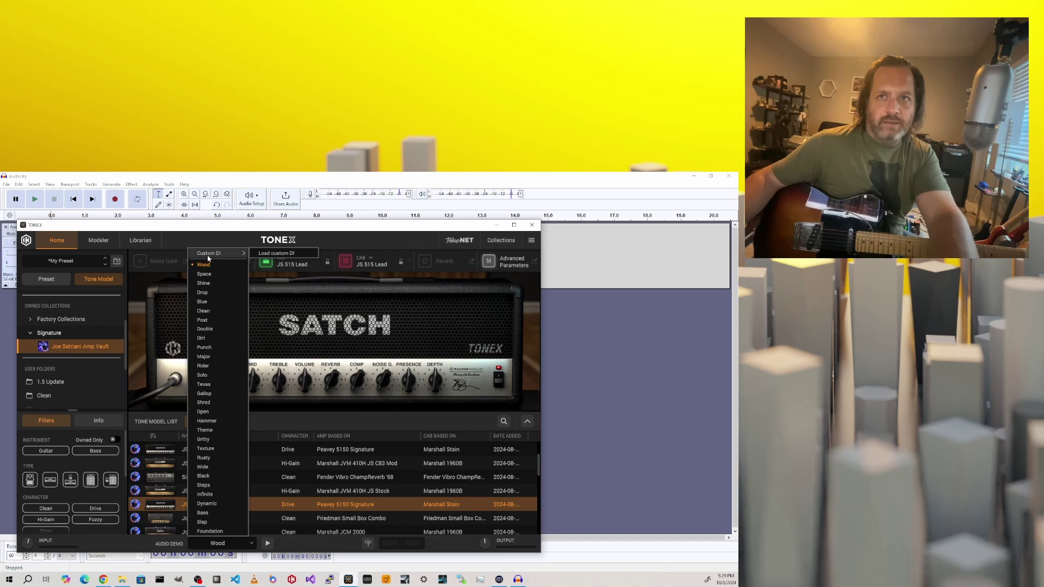
pyautogui.click(293, 254)
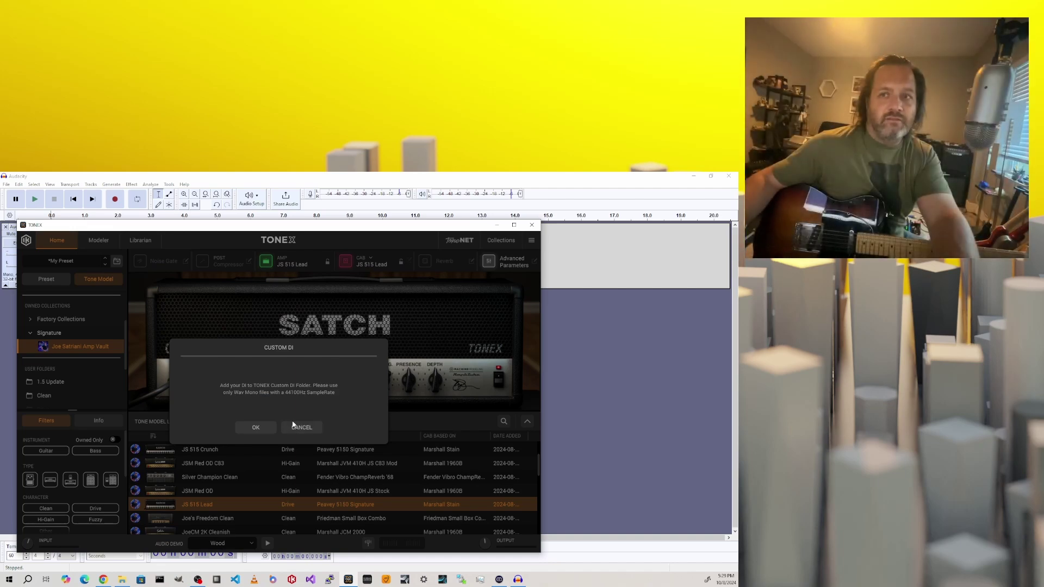
# Dismiss the Custom DI prompt, view the Custom DI folder, then close Explorer.
pyautogui.click(266, 428)
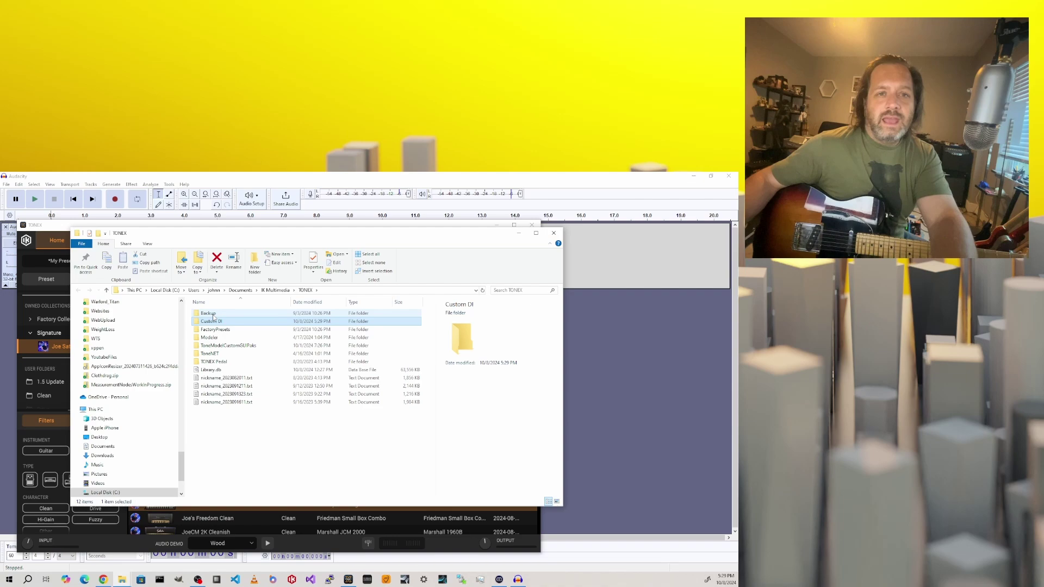
pyautogui.moveTo(213, 318)
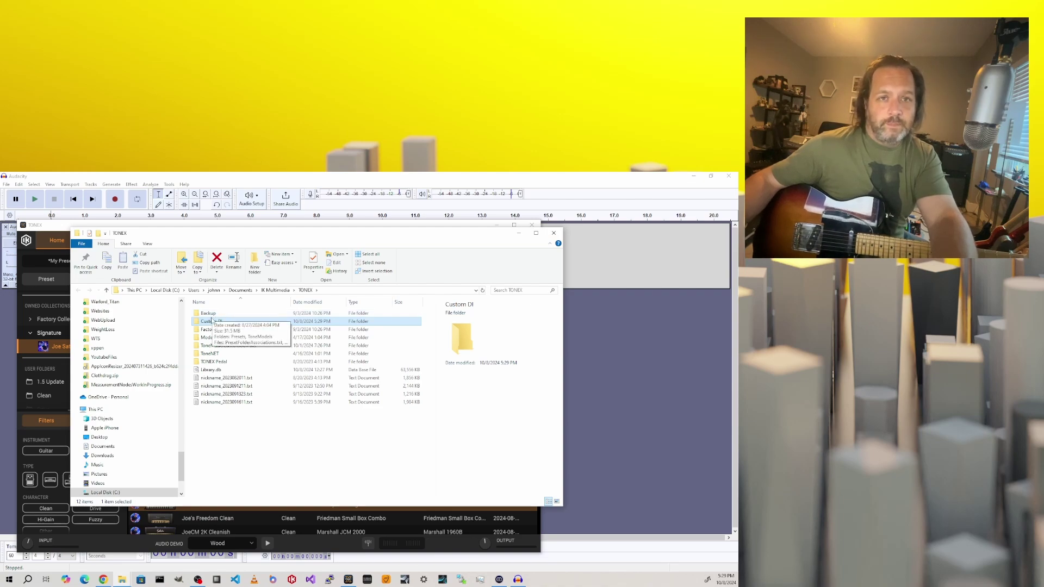
pyautogui.click(554, 233)
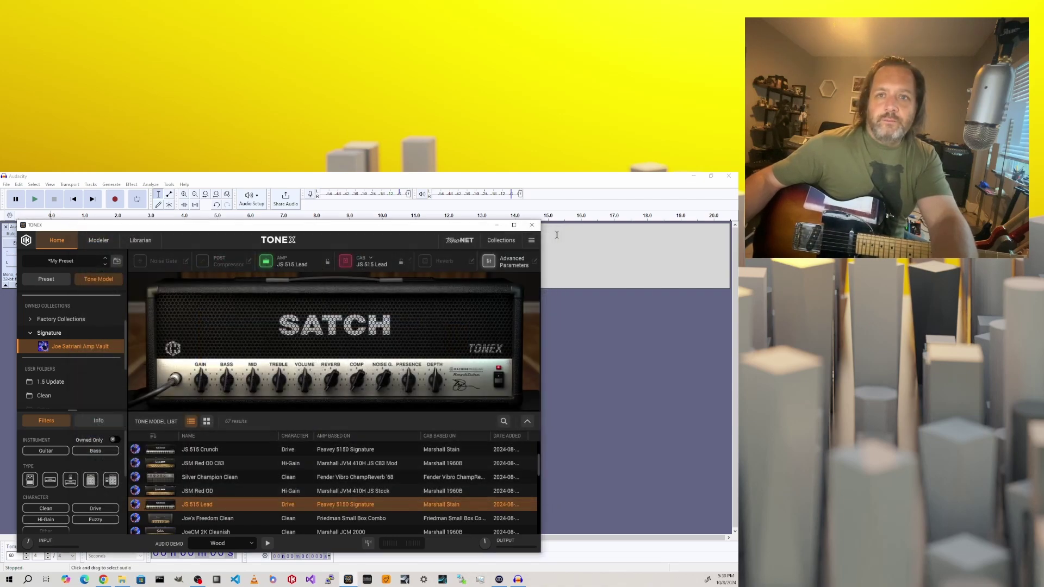
# Start exporting the Audacity audio to the computer via File > Export Audio.
pyautogui.click(216, 181)
pyautogui.click(6, 184)
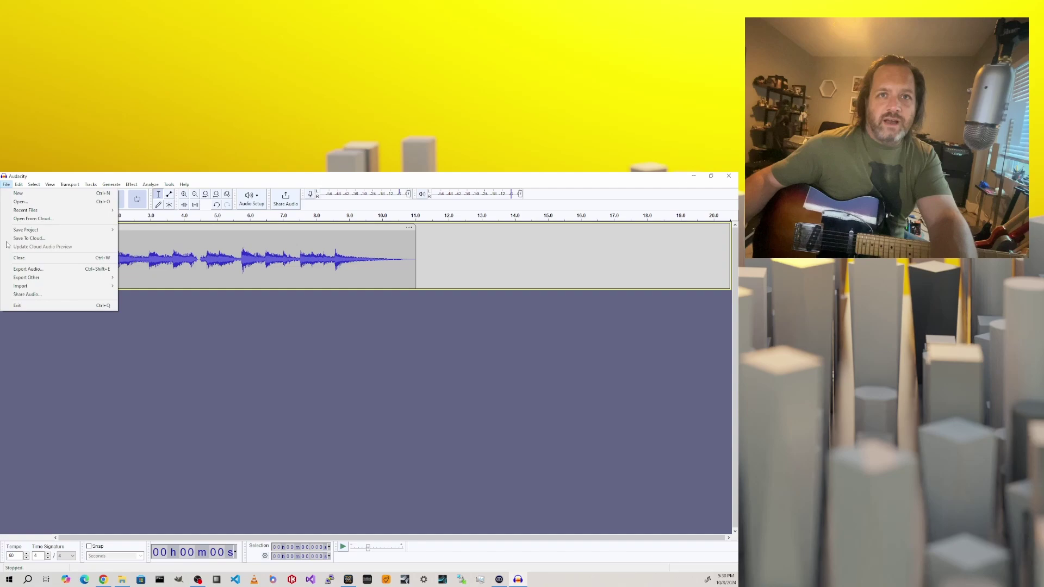
pyautogui.click(56, 270)
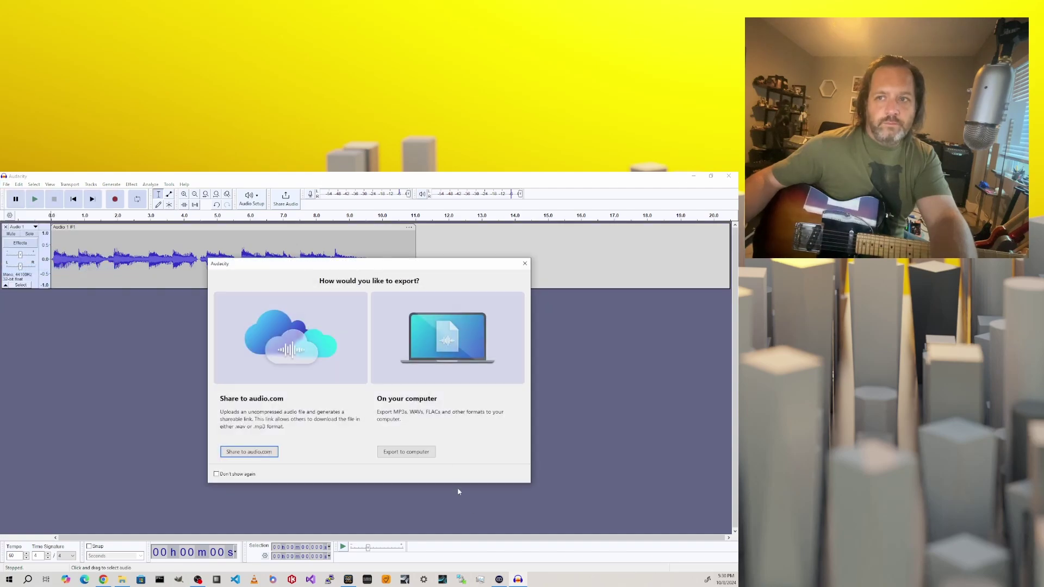
pyautogui.click(416, 454)
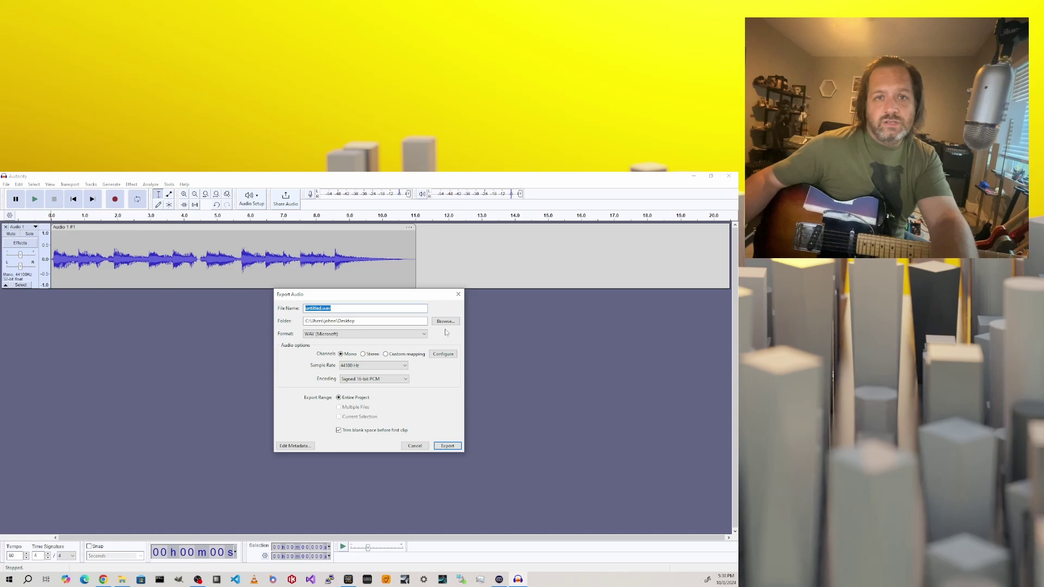
# Save it as Test Riff 1.wav in Documents\IK Multimedia\TONEX\Custom DI.
pyautogui.click(445, 322)
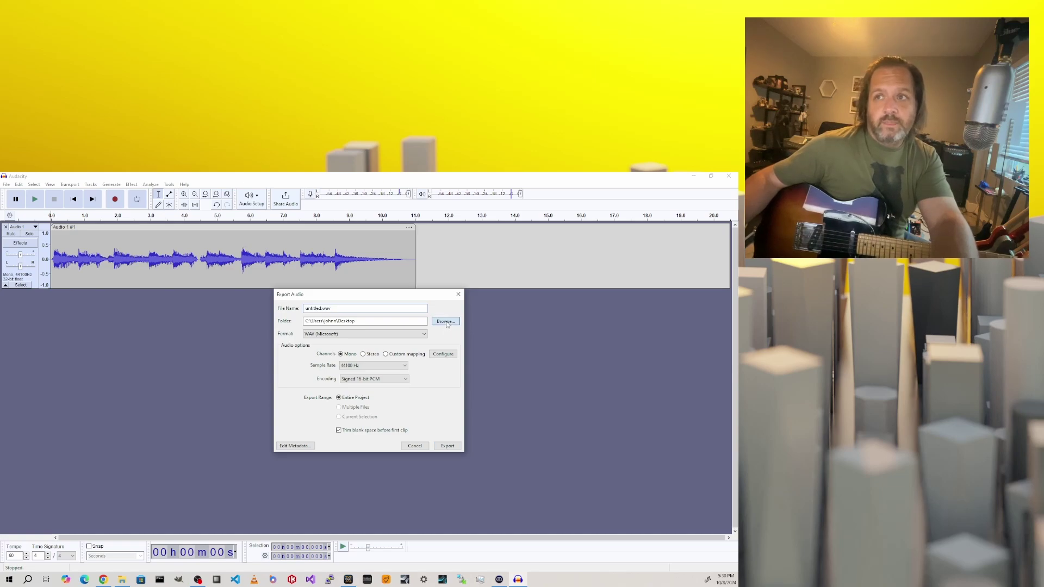
pyautogui.click(308, 459)
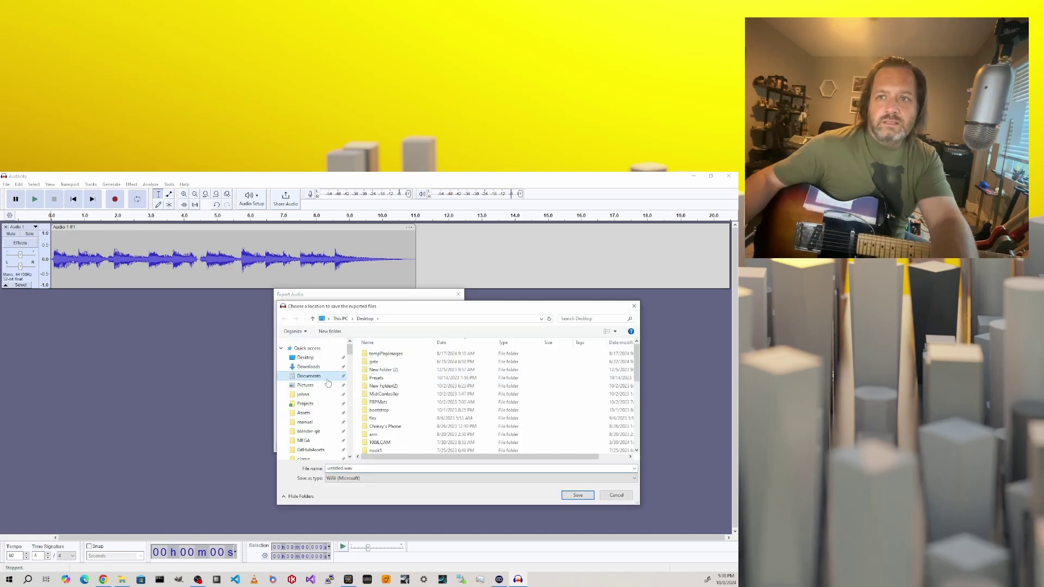
pyautogui.doubleClick(380, 397)
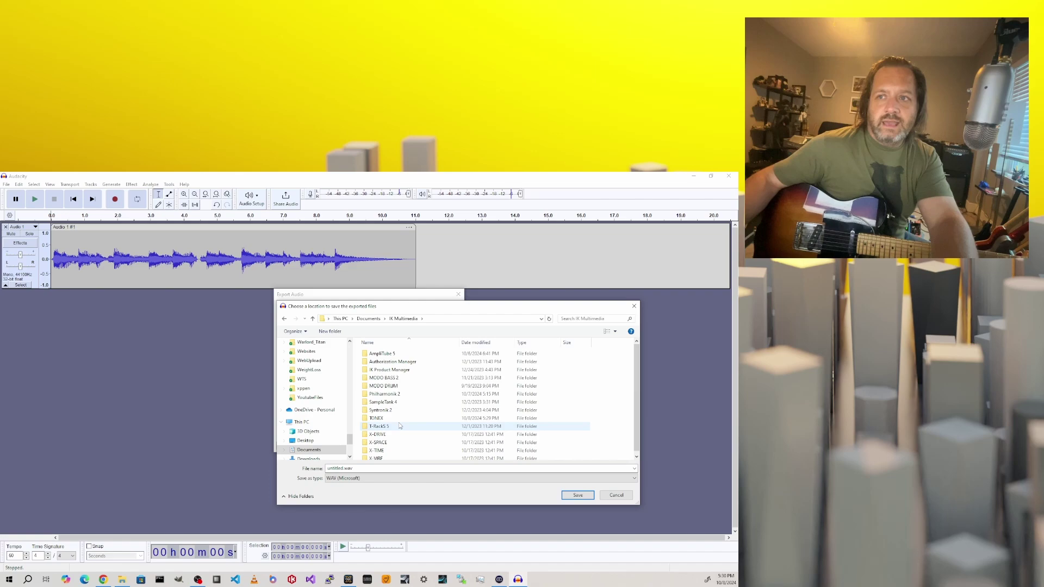
pyautogui.doubleClick(396, 418)
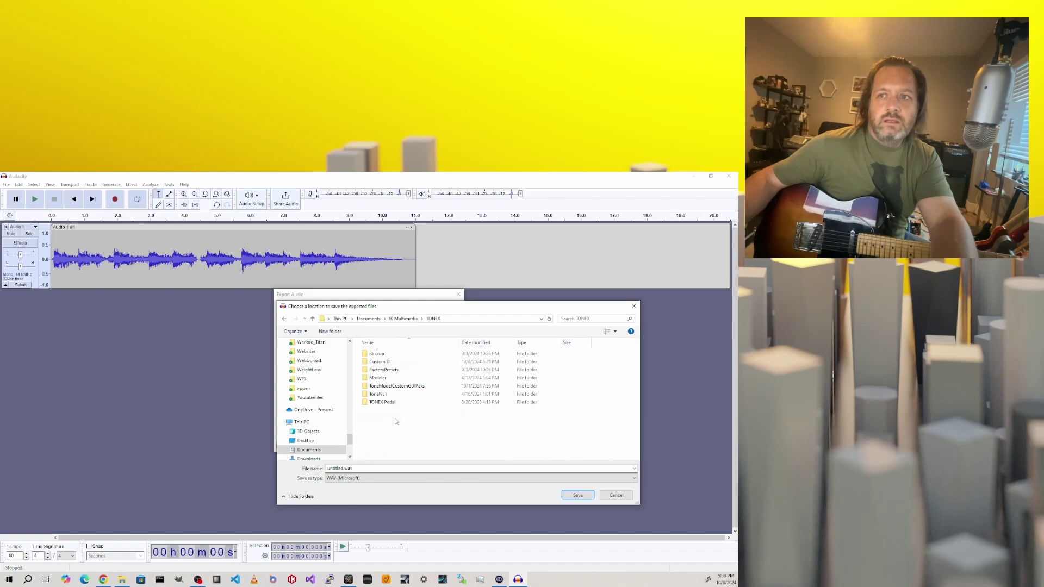
pyautogui.doubleClick(380, 361)
pyautogui.doubleClick(336, 468)
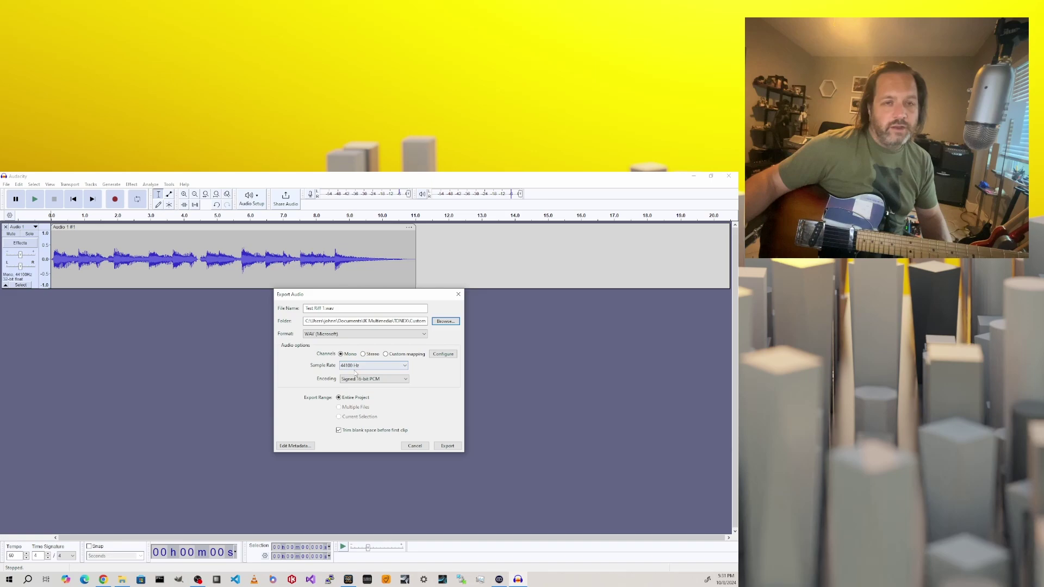
pyautogui.click(447, 445)
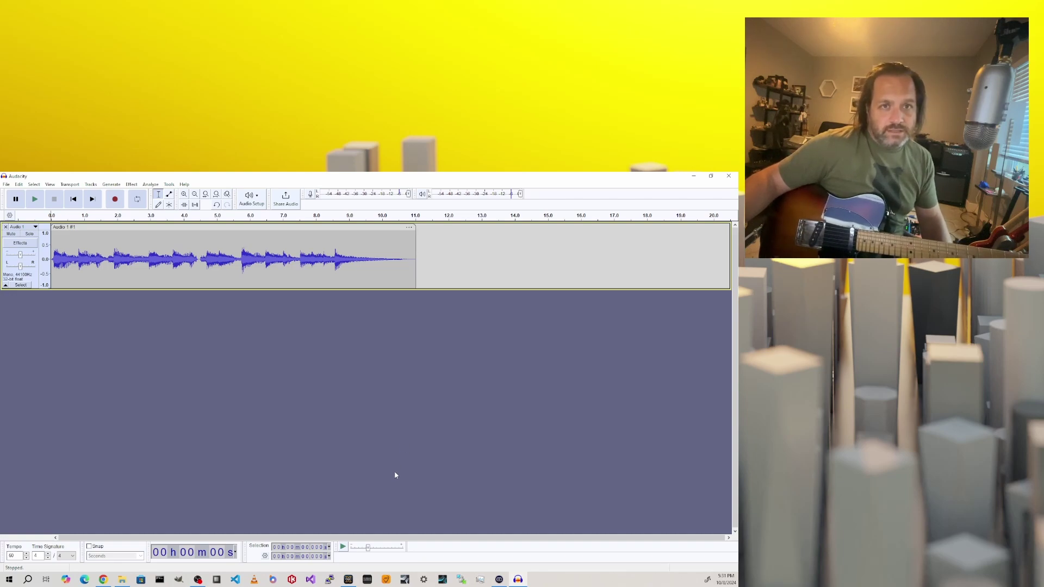
# Play Test Riff 1 as TONEX's audio demo, lower Output to -2.0, and load '71 Super Joe 100 Crunchier.
pyautogui.hotkey('alt', 'Tab')
pyautogui.click(251, 544)
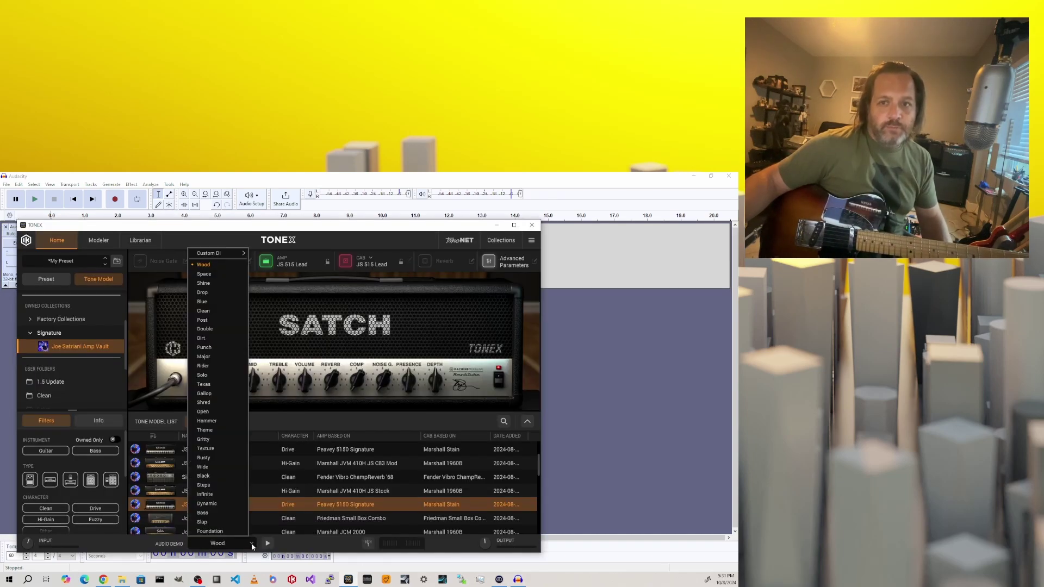
pyautogui.moveTo(220, 258)
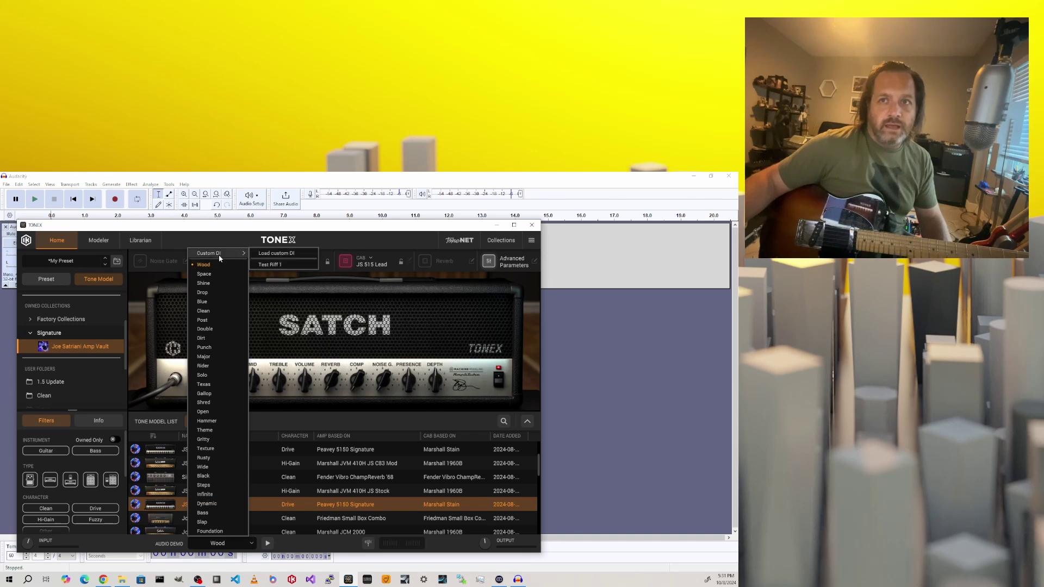
pyautogui.click(270, 265)
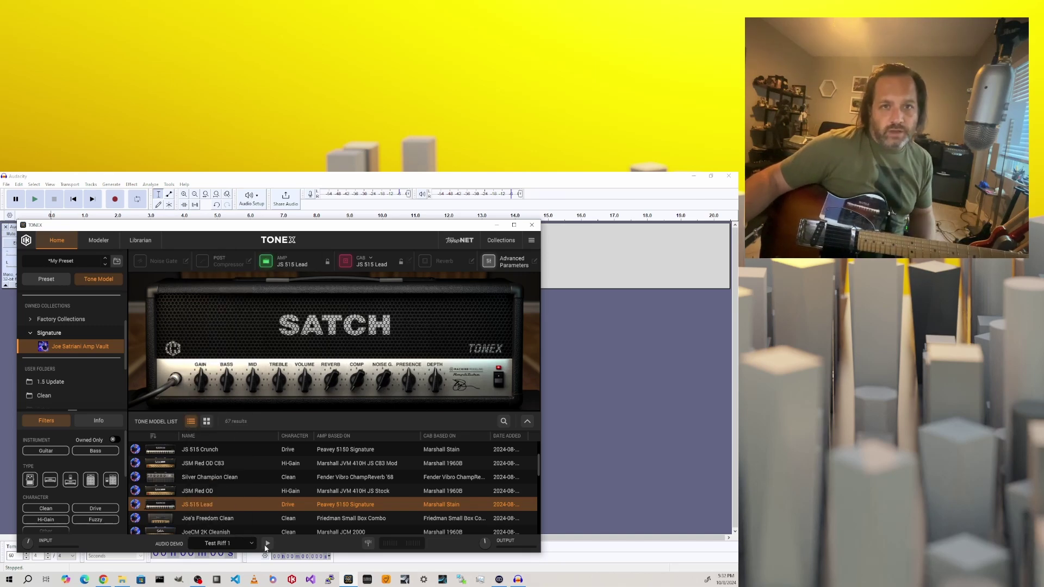
pyautogui.click(266, 543)
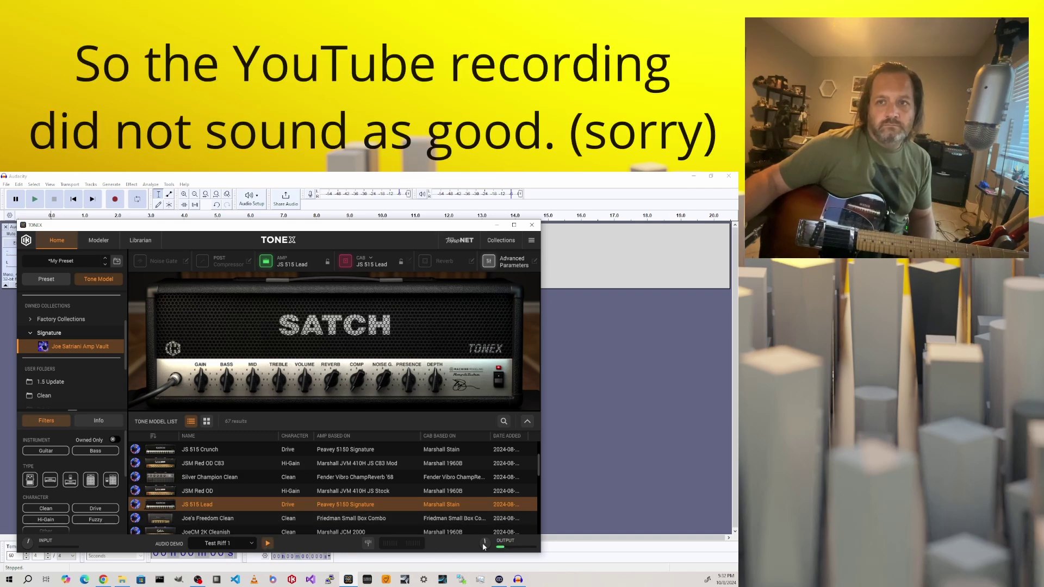
pyautogui.moveTo(483, 547); pyautogui.dragTo(488, 549)
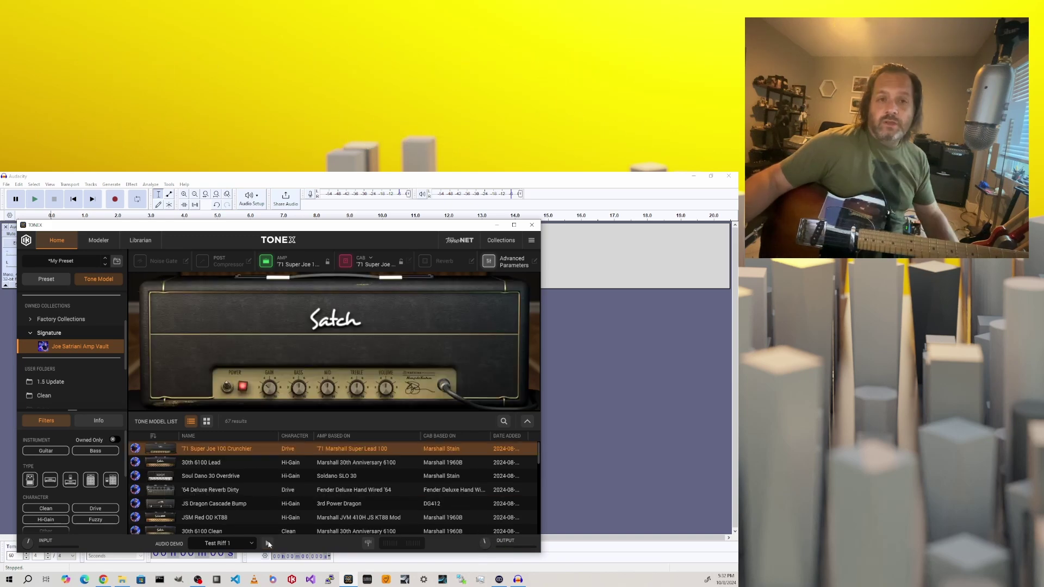
pyautogui.click(267, 543)
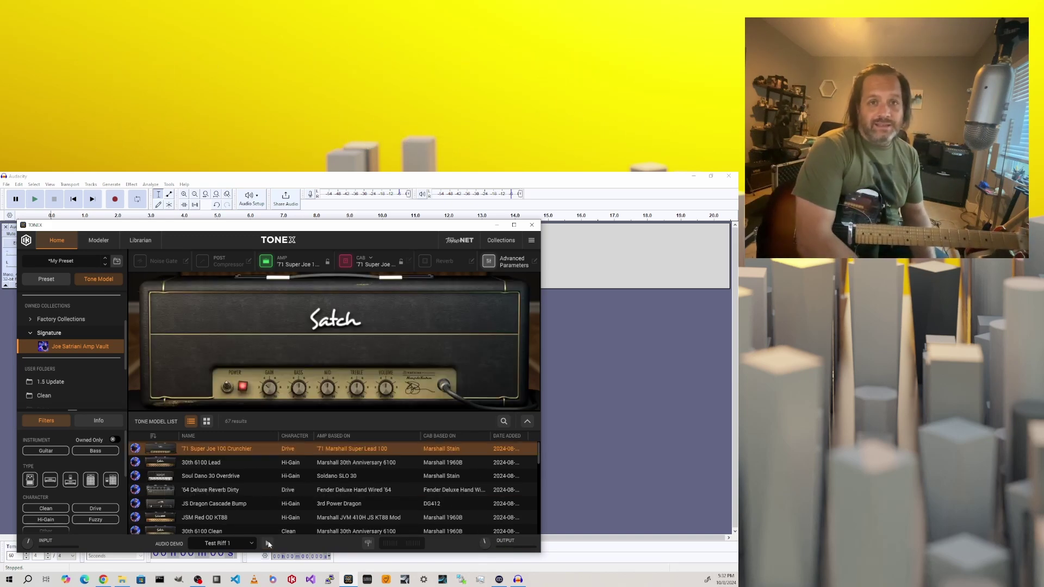